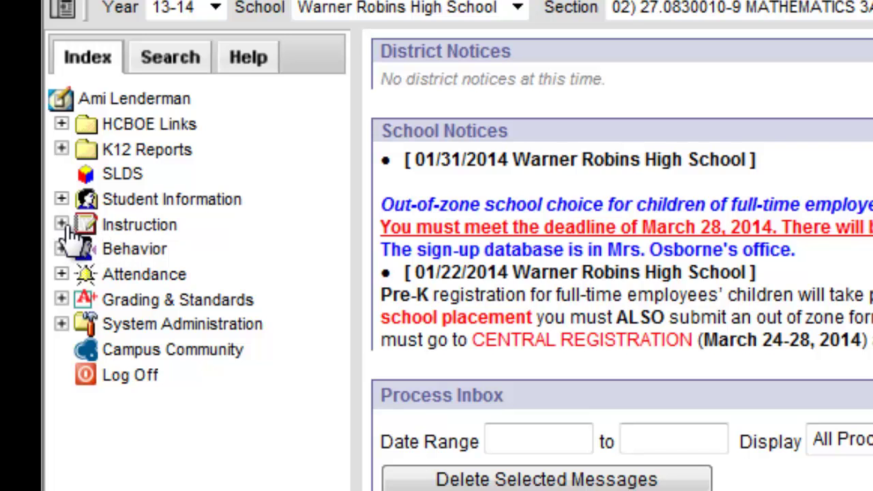
# - Generate the Classbook Blank Spreadsheet report from Instruction > Reports with Show Student IDs checked
pyautogui.click(62, 225)
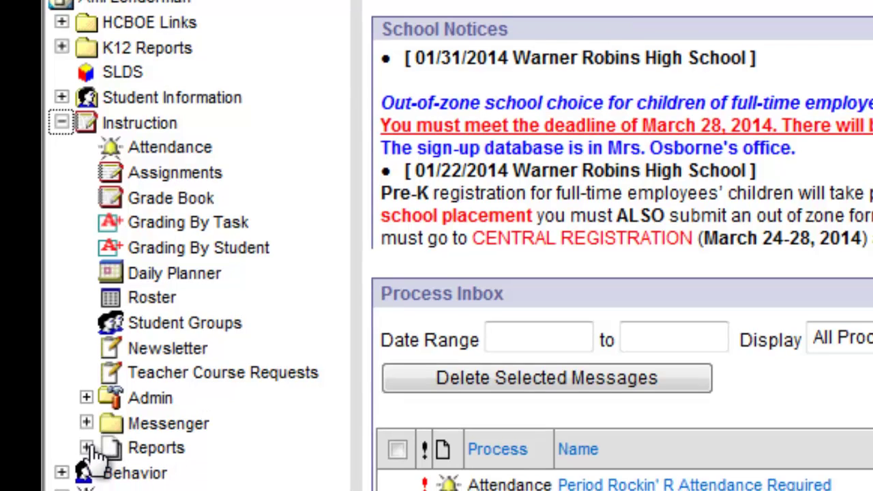
pyautogui.click(87, 452)
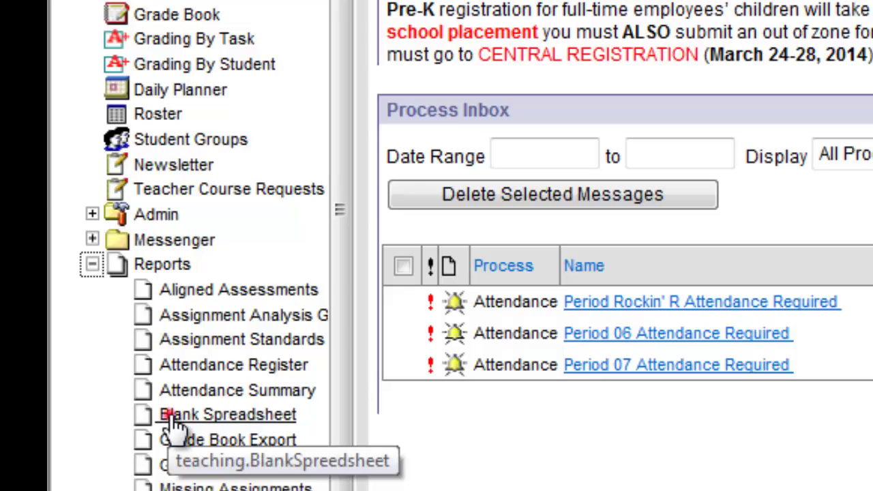
pyautogui.click(172, 418)
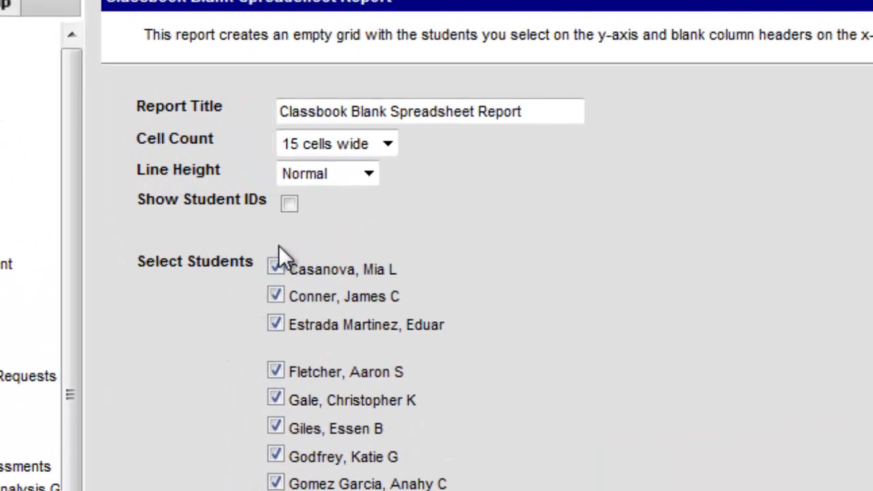
pyautogui.click(285, 206)
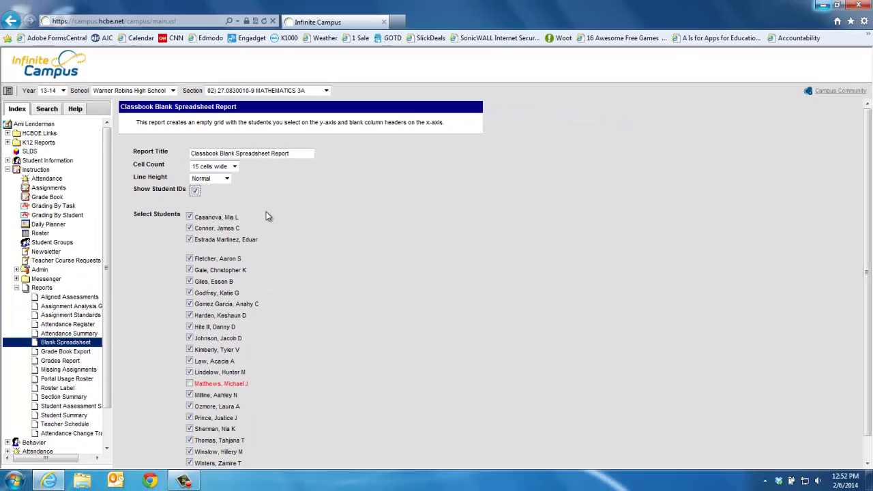
pyautogui.scroll(-1, 266, 216)
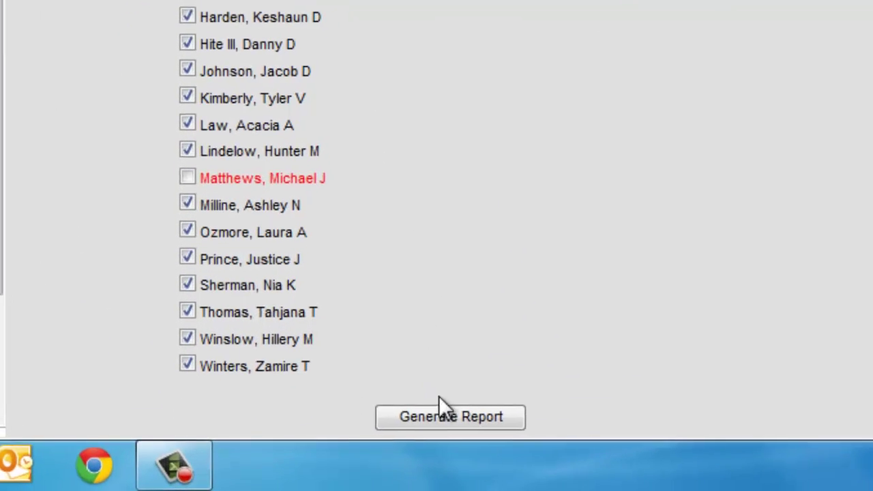
pyautogui.click(443, 419)
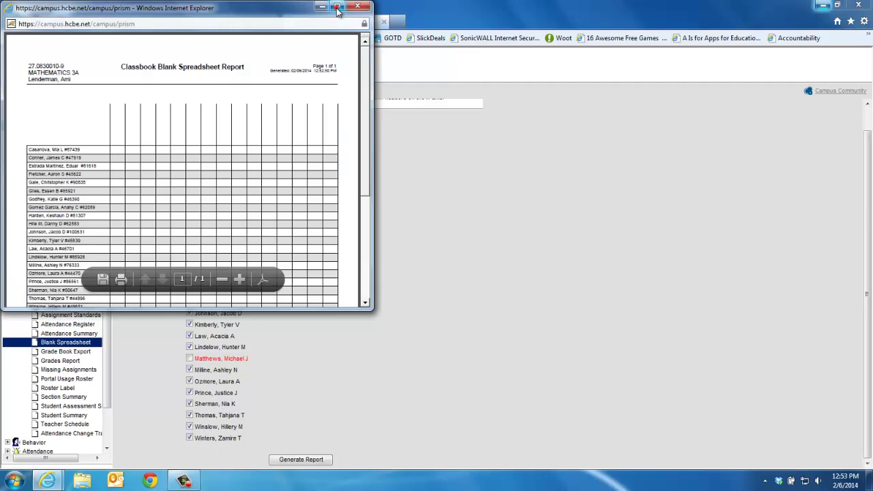
# - Maximize the report window and zoom out until every student row fits on screen
pyautogui.click(336, 7)
pyautogui.scroll(-4, 199, 191)
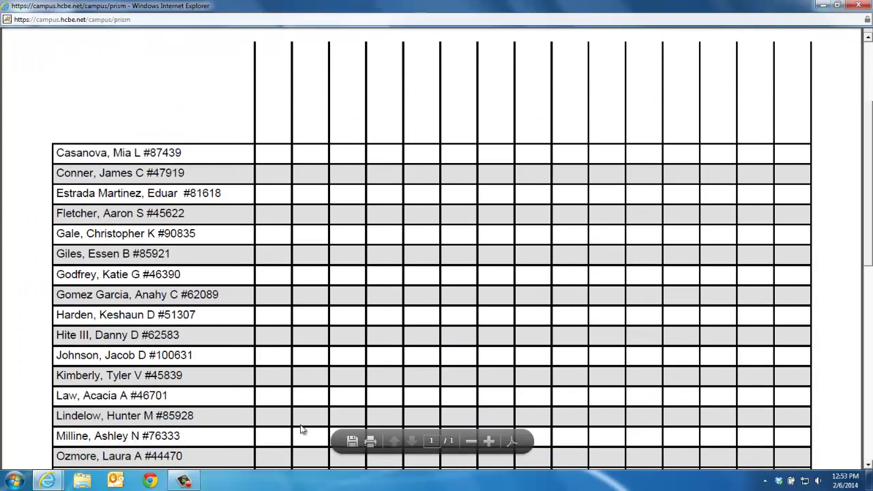
pyautogui.click(472, 441)
pyautogui.click(472, 441)
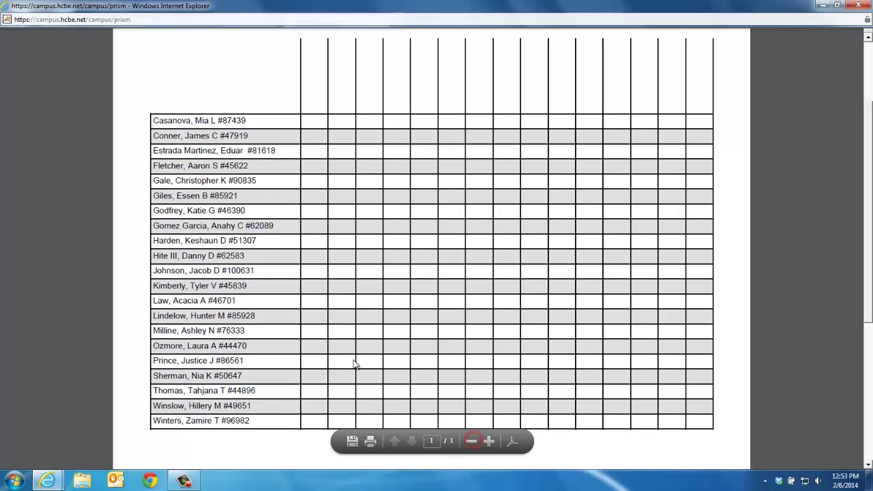
pyautogui.rightClick(251, 90)
pyautogui.click(265, 101)
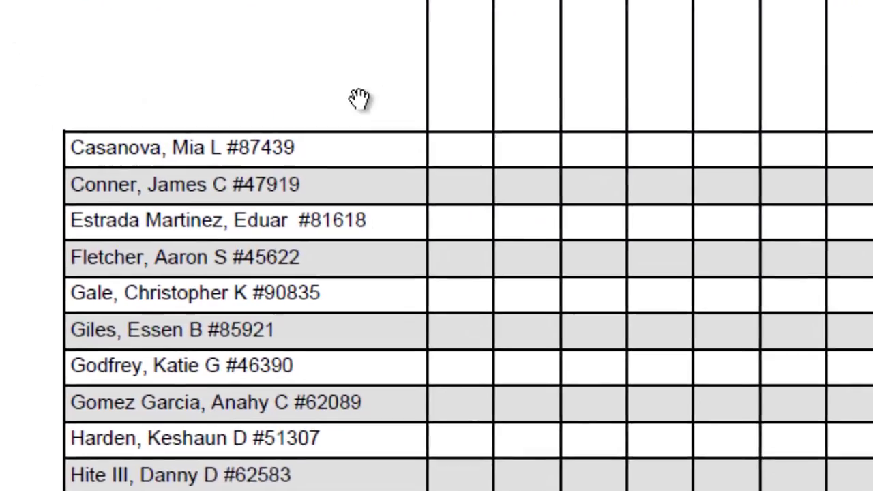
# - Select the whole column of student names and IDs, copy it, and close the report
pyautogui.rightClick(345, 67)
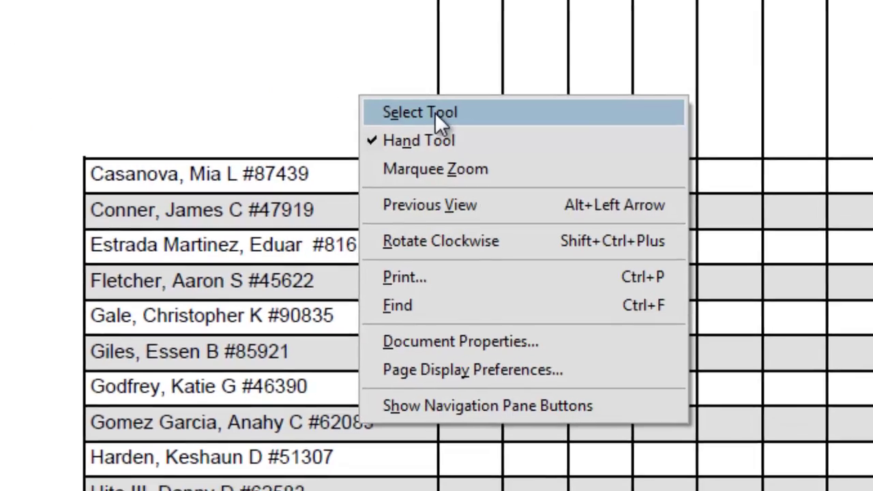
pyautogui.click(456, 113)
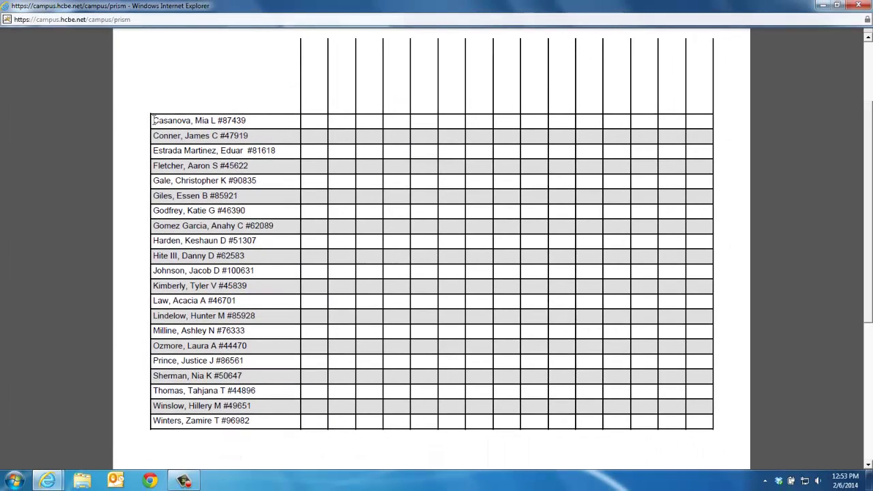
pyautogui.moveTo(169, 128); pyautogui.dragTo(253, 422)
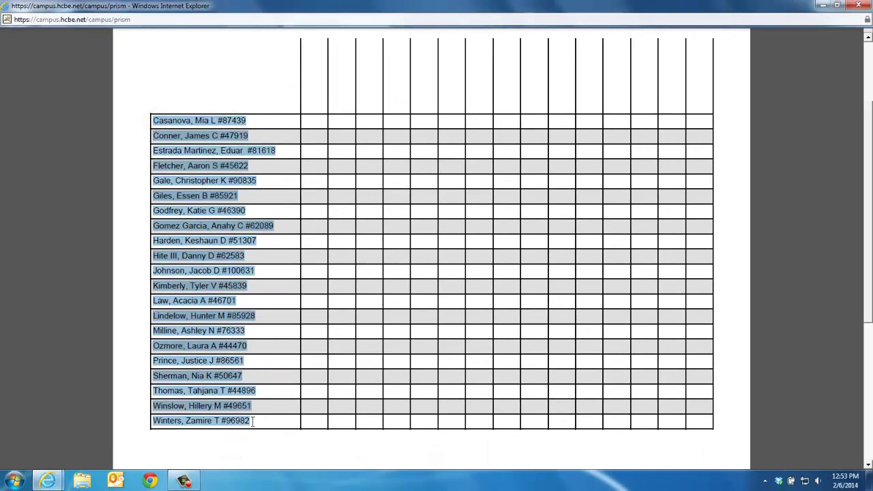
pyautogui.rightClick(213, 319)
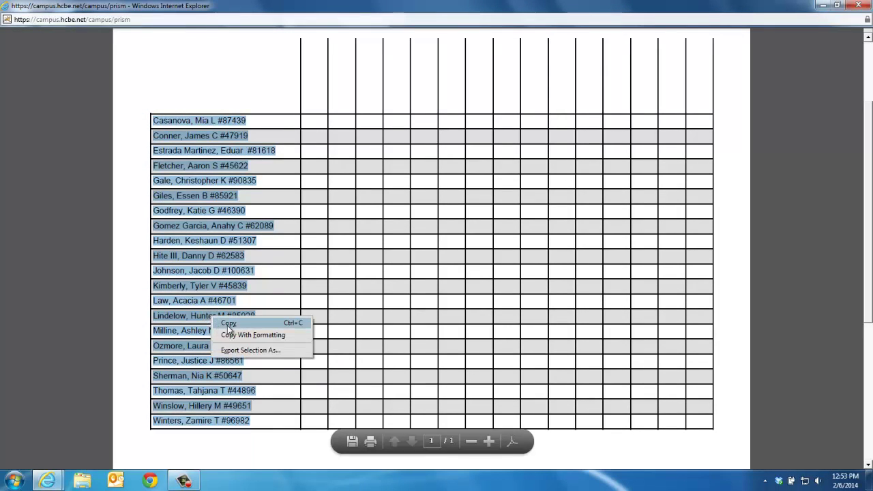
pyautogui.click(229, 325)
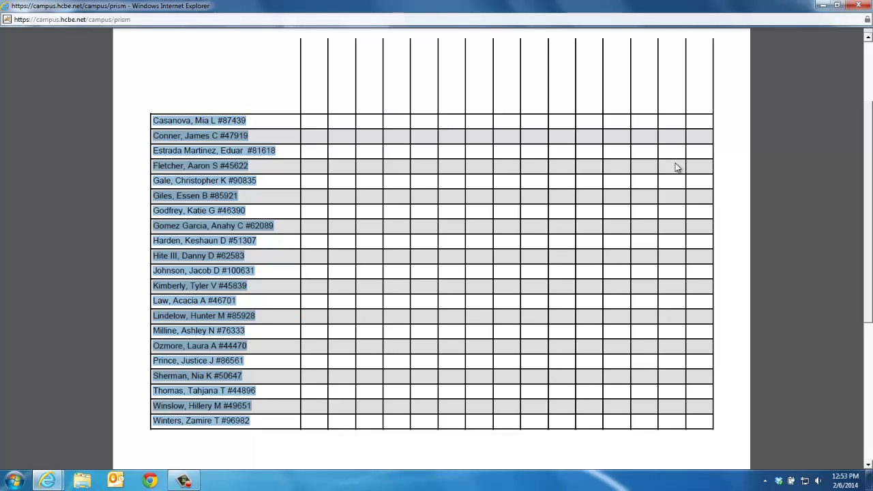
pyautogui.click(856, 6)
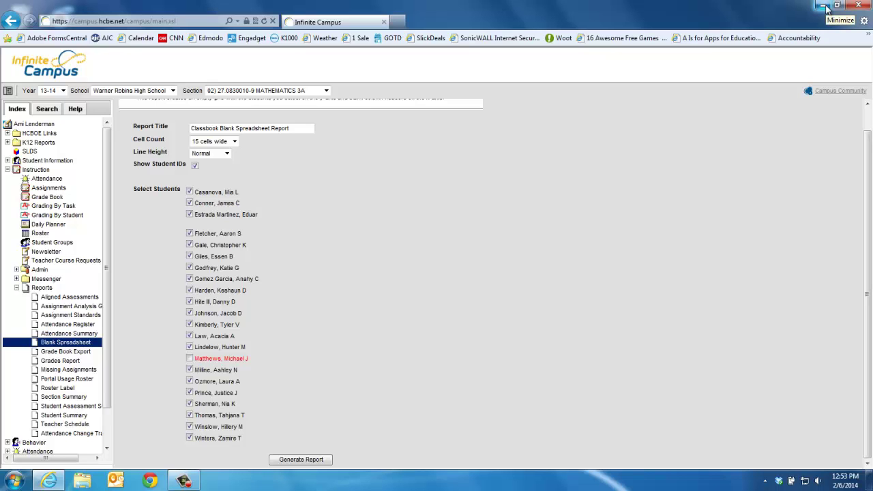
# - Minimize Internet Explorer and launch Microsoft Excel 2010 from the Start menu
pyautogui.click(824, 7)
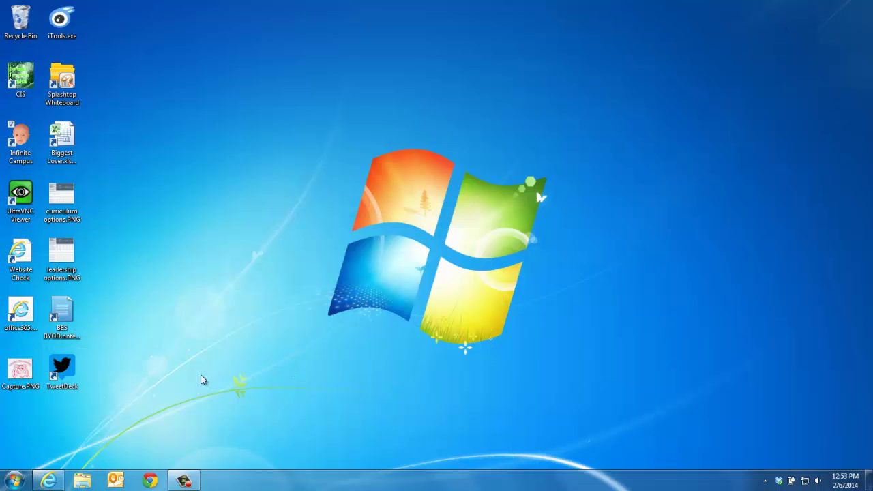
pyautogui.click(15, 480)
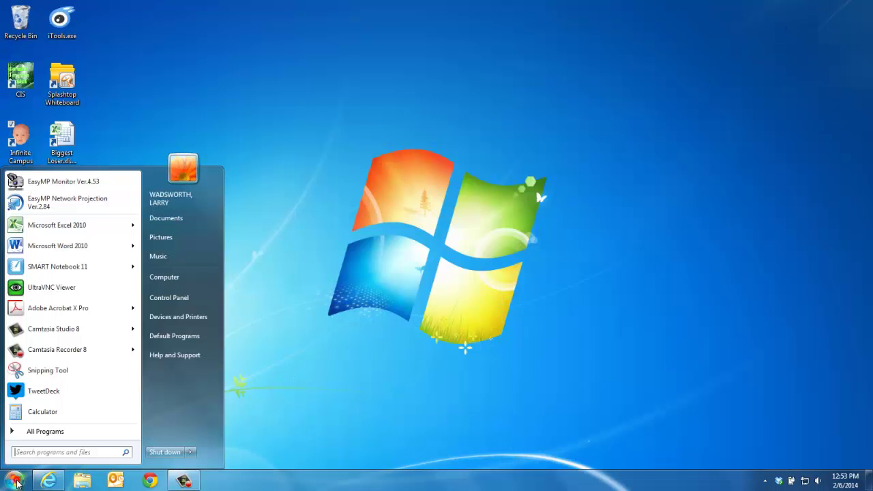
pyautogui.click(64, 226)
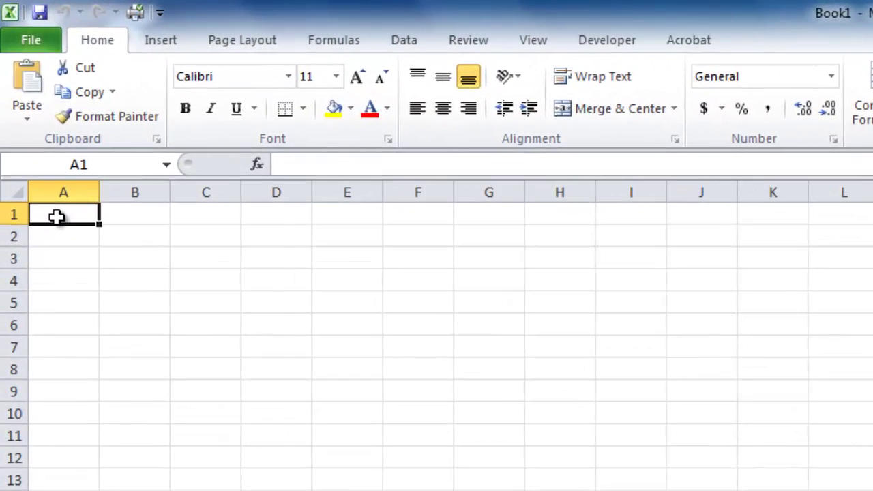
# - Paste the names into A1 as text only, autofit column A, then select column A
pyautogui.rightClick(57, 216)
pyautogui.click(106, 305)
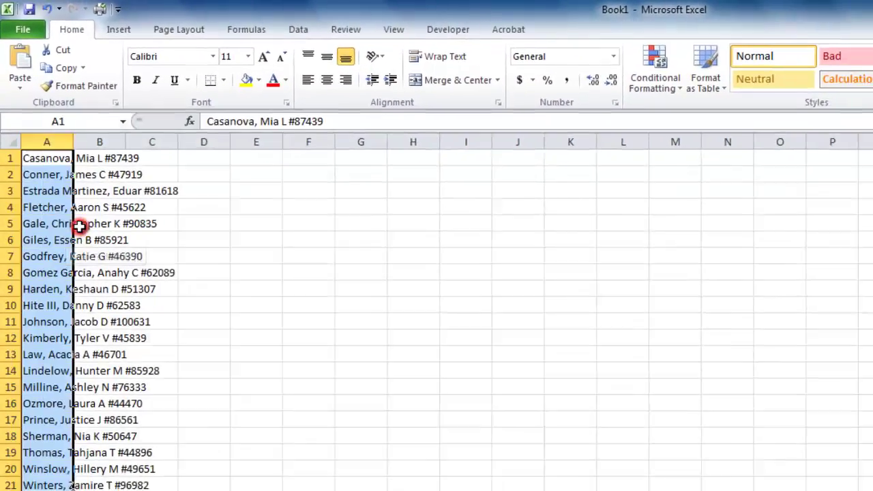
pyautogui.doubleClick(73, 141)
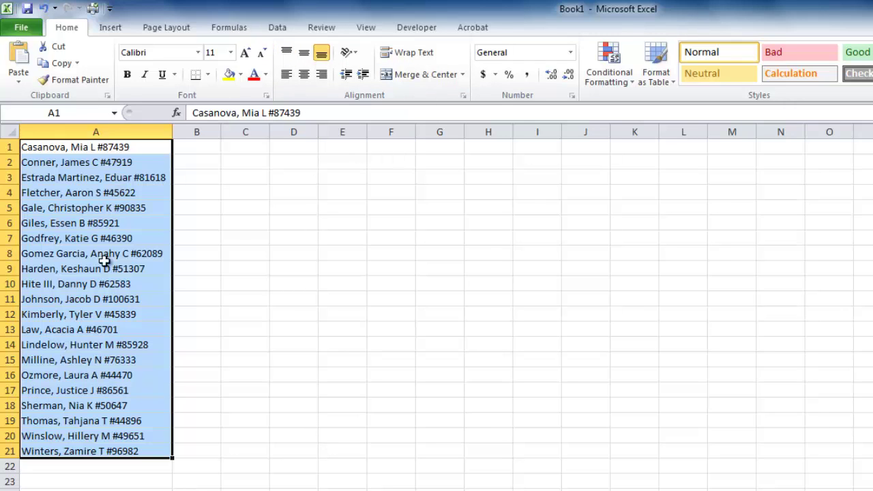
pyautogui.click(219, 166)
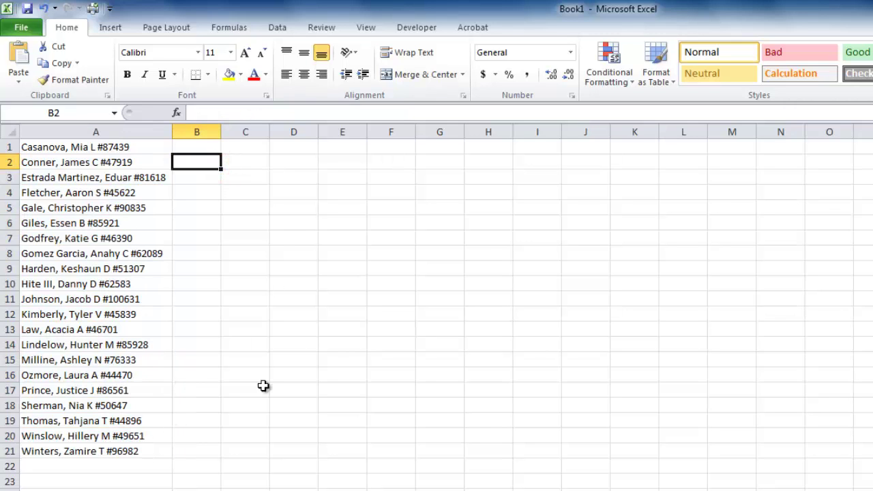
pyautogui.click(94, 131)
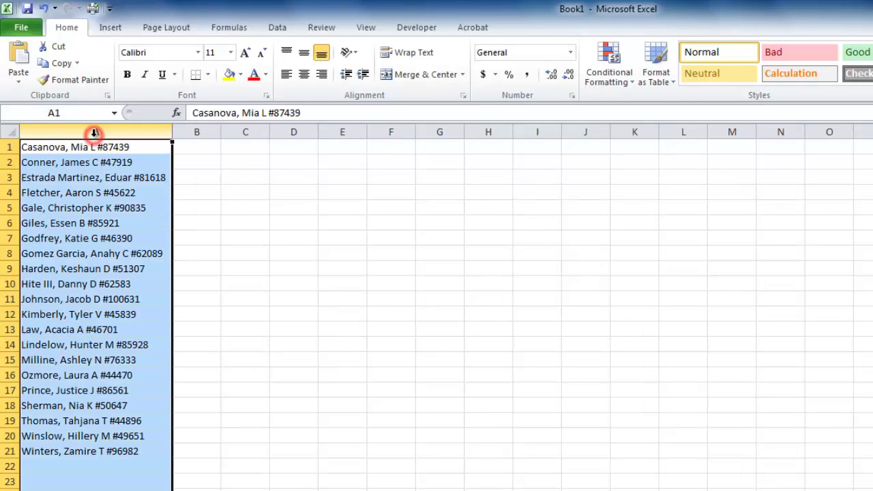
# - Split column A with Text to Columns, delimited by comma, space and '#'
pyautogui.click(285, 38)
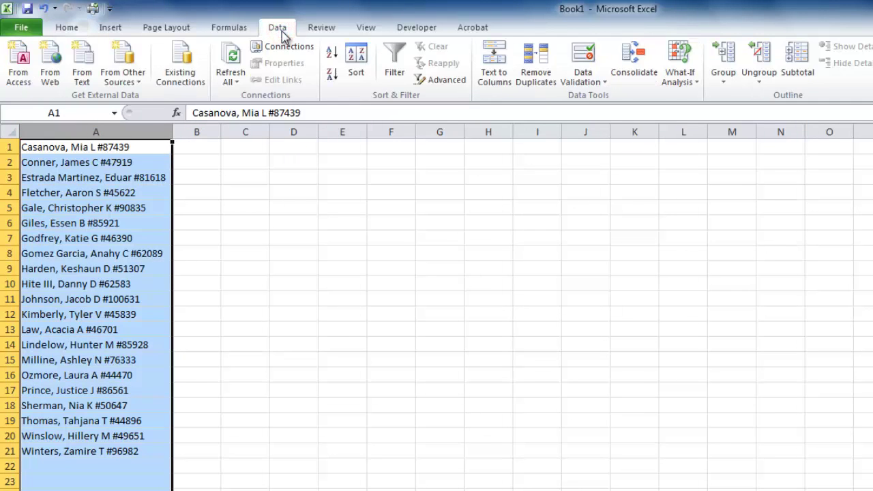
pyautogui.click(493, 76)
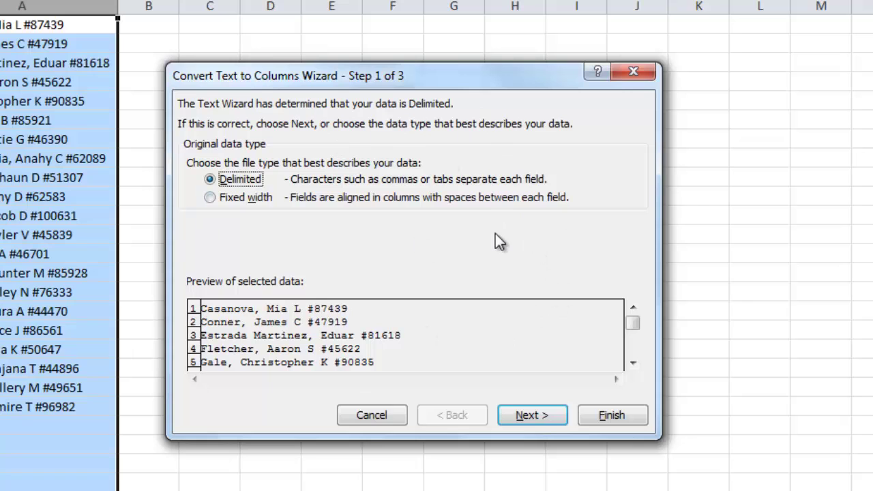
pyautogui.click(534, 417)
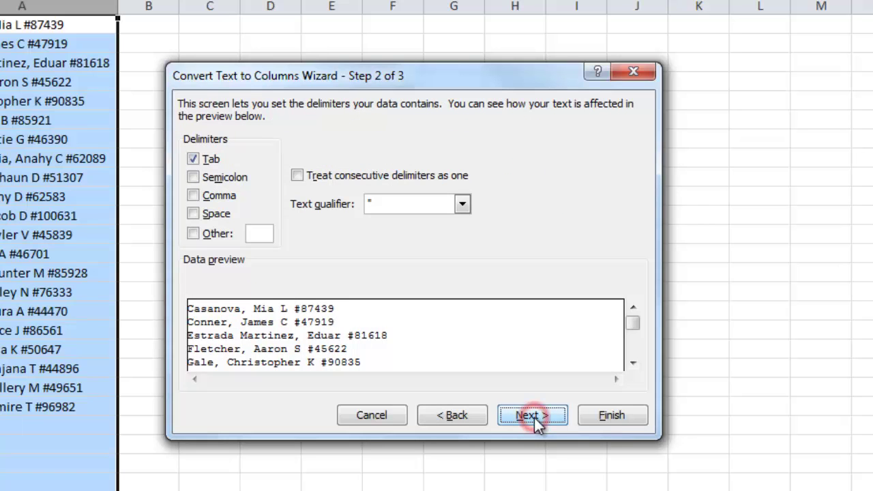
pyautogui.click(193, 195)
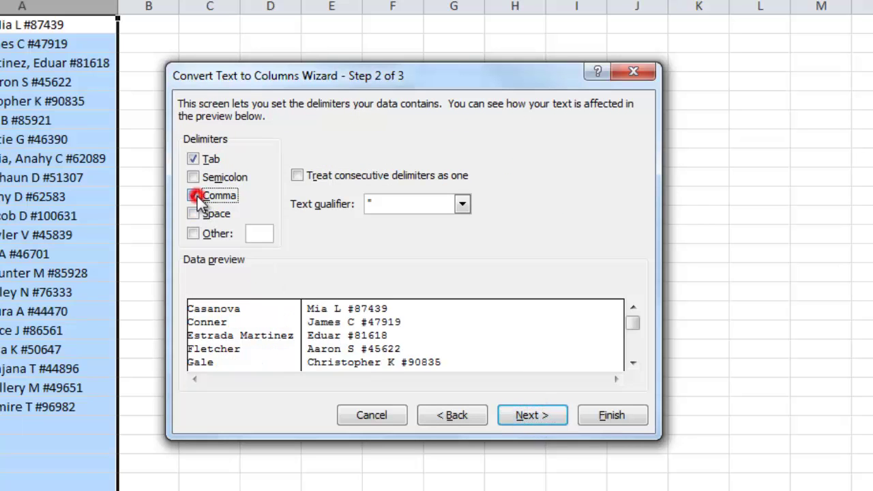
pyautogui.click(193, 213)
pyautogui.click(194, 234)
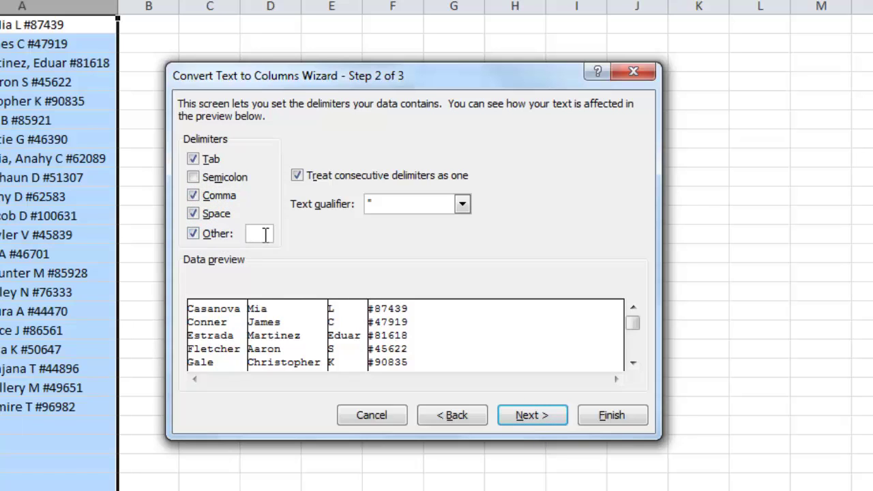
pyautogui.write('#')
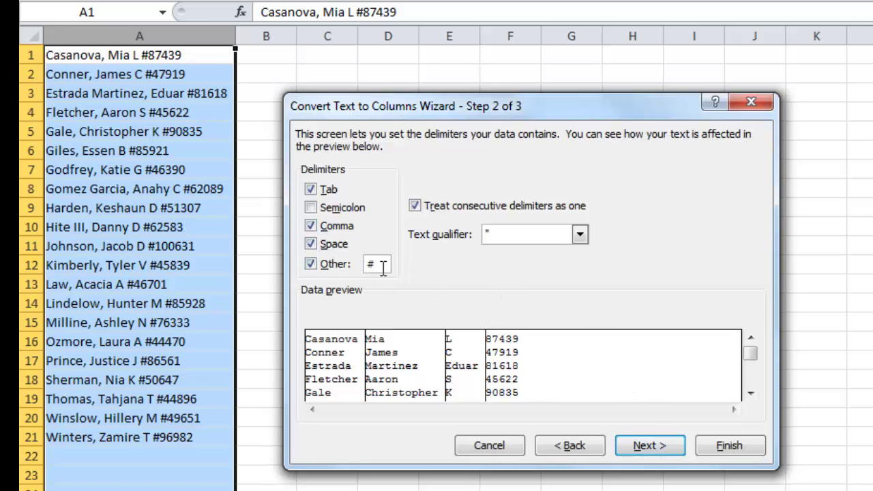
pyautogui.click(638, 446)
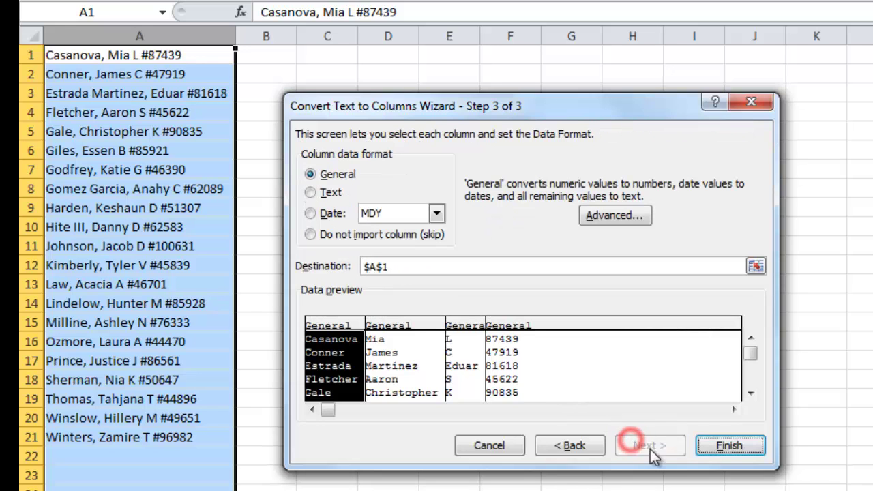
pyautogui.click(729, 451)
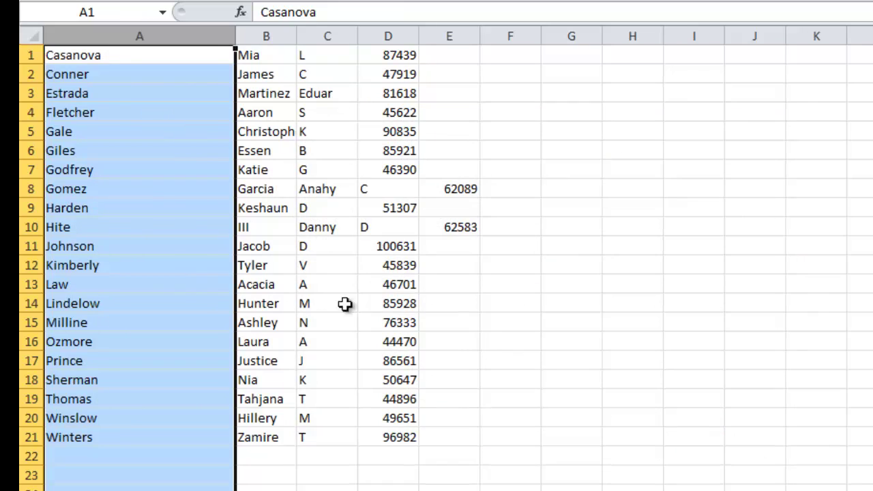
# - Make A8 read 'Gomez Garcia' and clear the leftover Garcia from B8
pyautogui.click(588, 404)
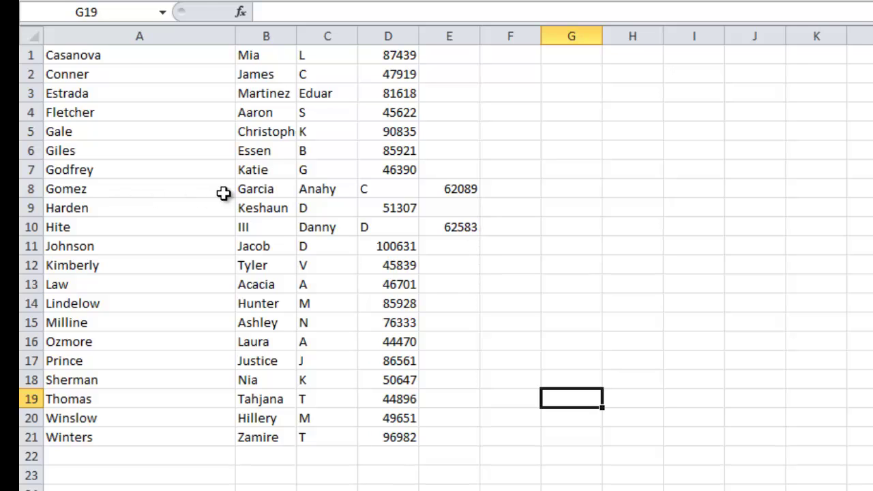
pyautogui.moveTo(66, 188); pyautogui.dragTo(458, 195)
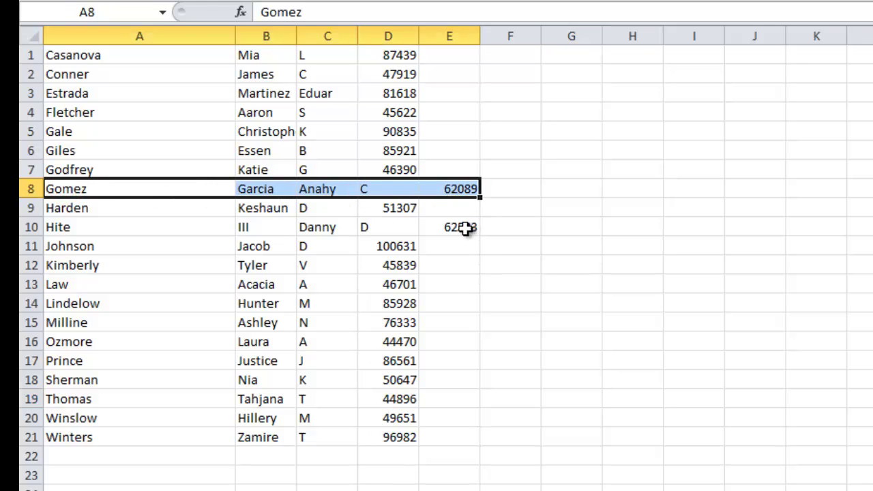
pyautogui.moveTo(461, 228); pyautogui.dragTo(70, 230)
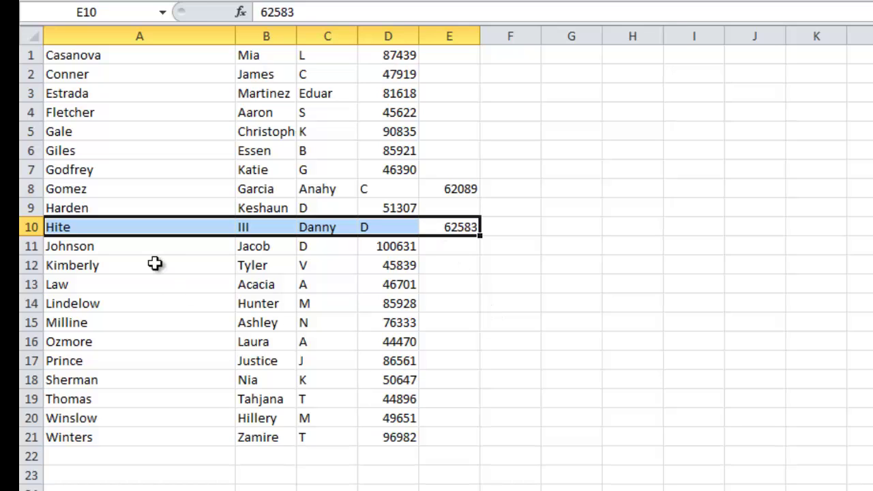
pyautogui.click(121, 189)
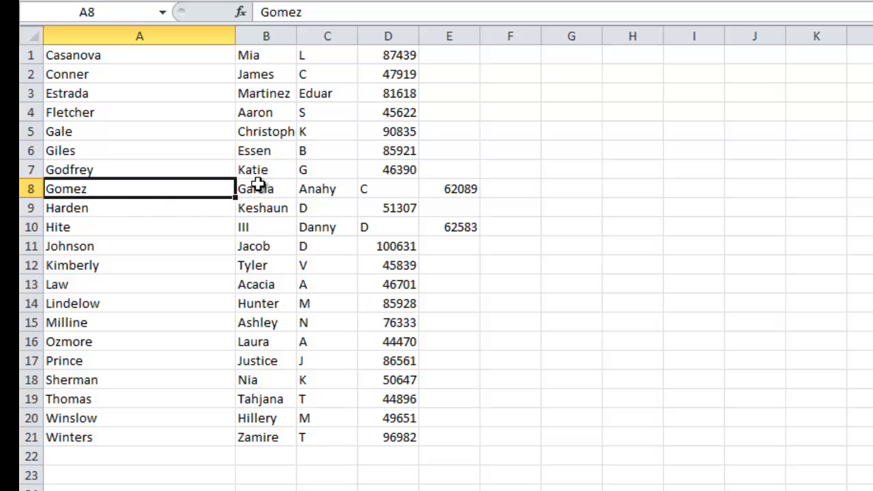
pyautogui.click(120, 227)
pyautogui.click(121, 189)
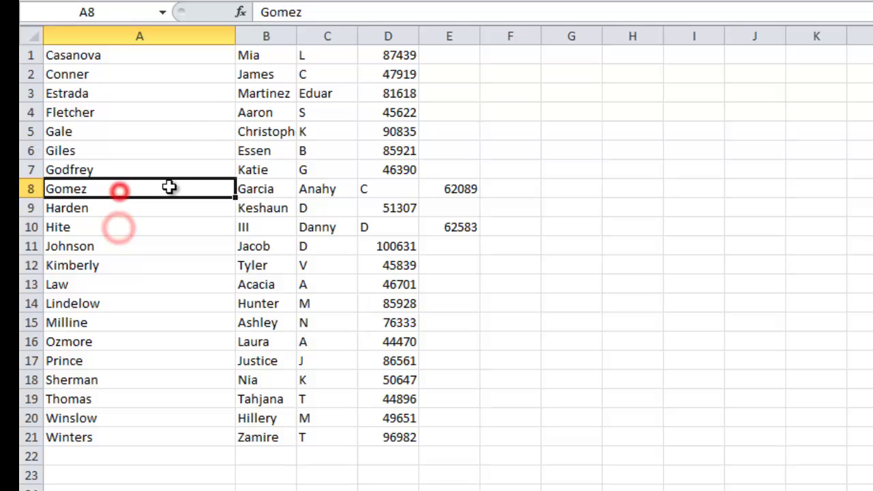
pyautogui.click(341, 12)
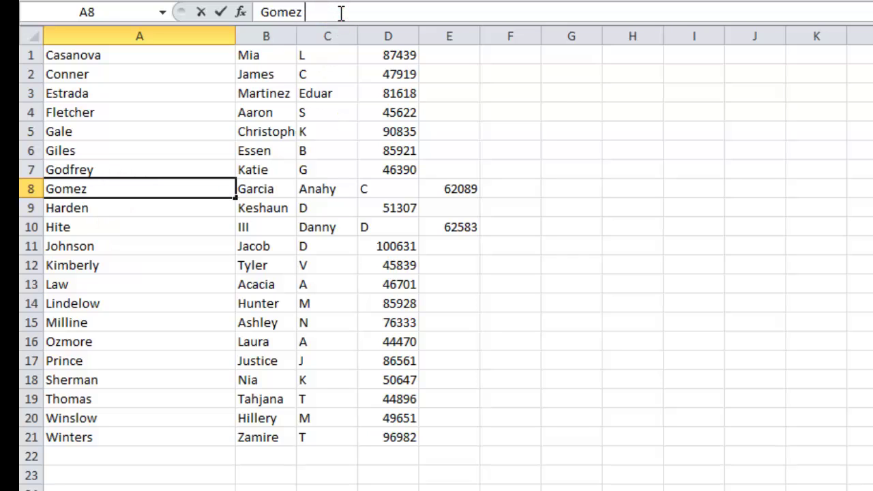
pyautogui.press('Return')
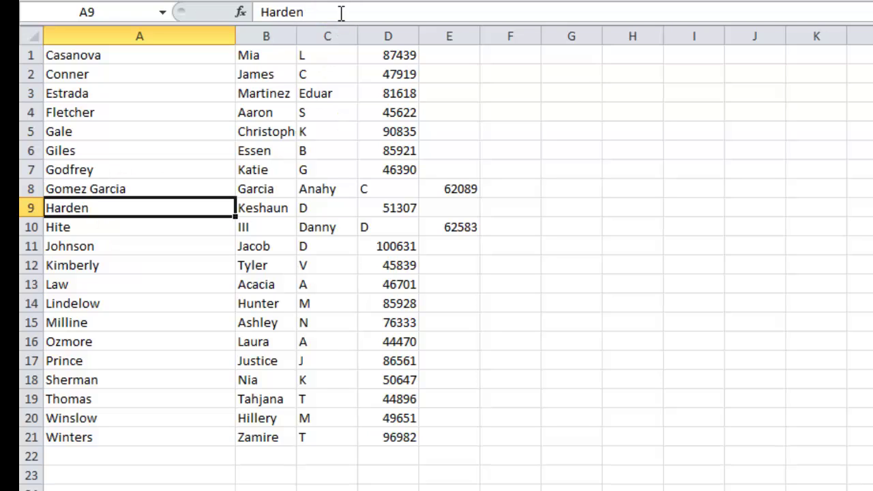
pyautogui.click(278, 189)
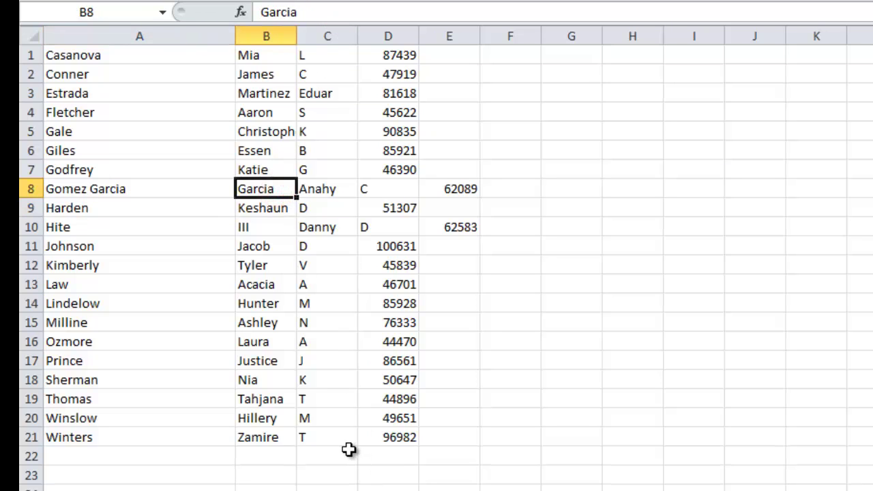
pyautogui.press('Delete')
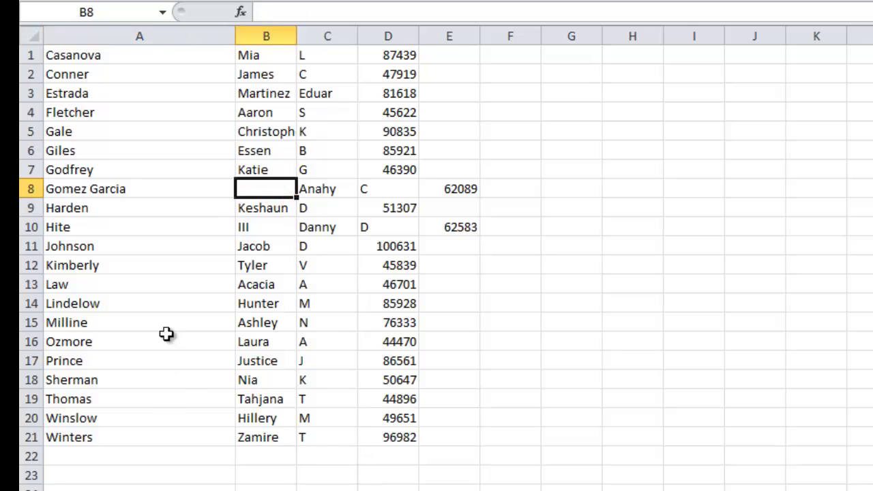
pyautogui.click(124, 227)
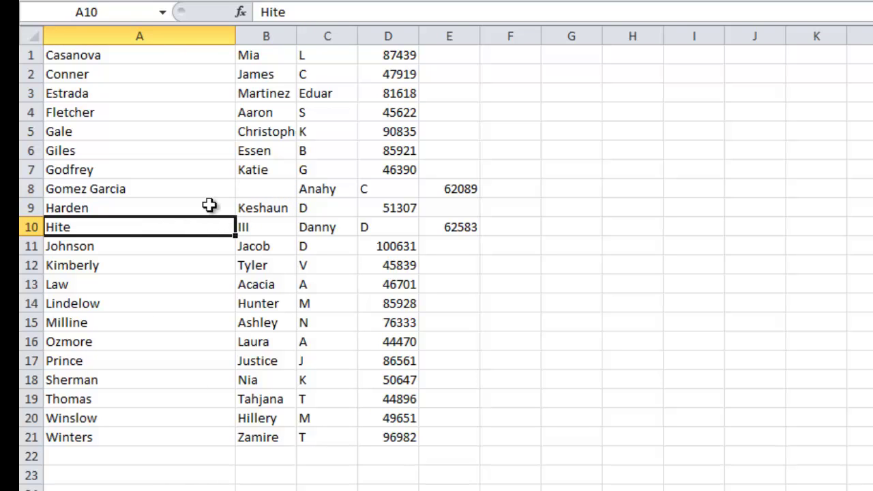
pyautogui.click(320, 15)
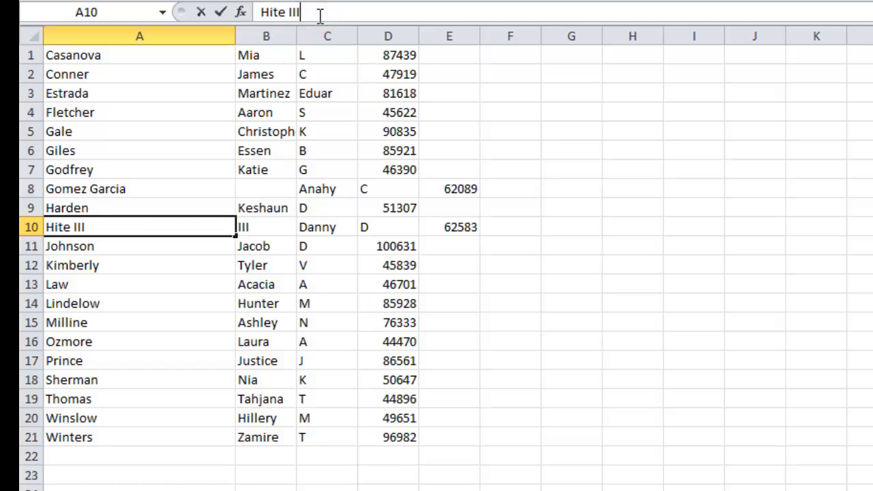
pyautogui.click(688, 380)
pyautogui.click(271, 227)
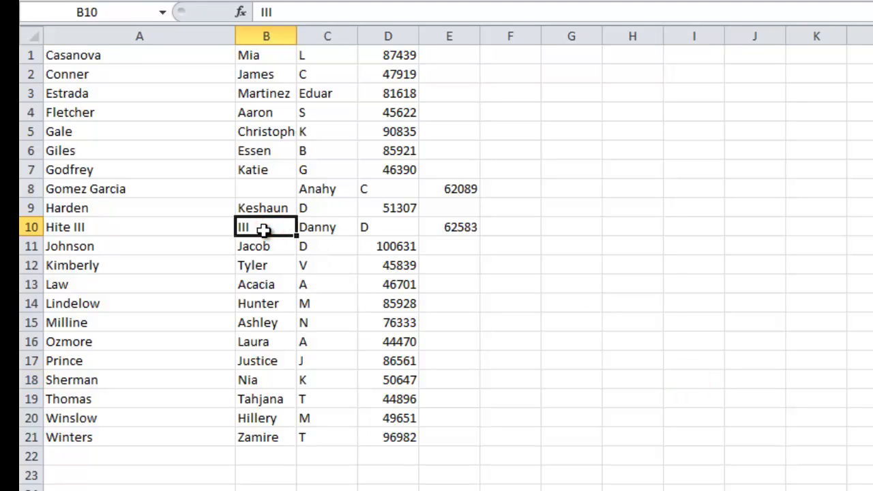
pyautogui.press('Delete')
# - Move row 8's first name, initial and ID from C8:E8 into B8
pyautogui.moveTo(337, 185); pyautogui.dragTo(466, 193)
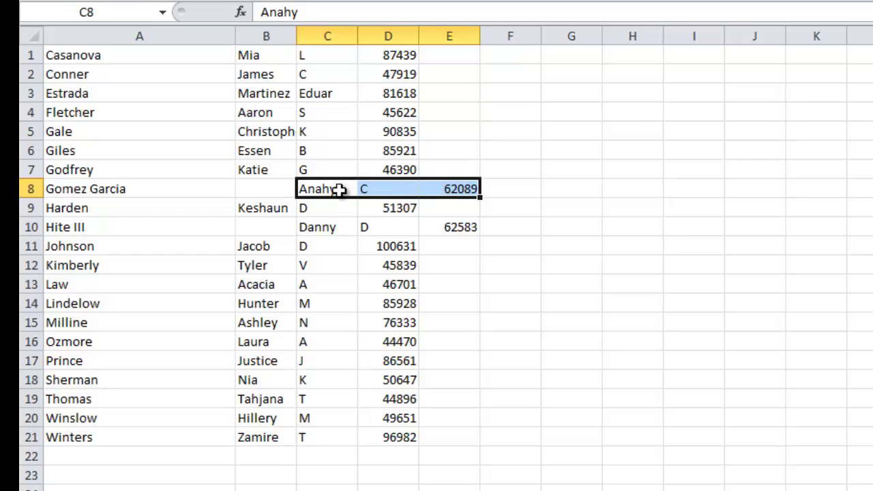
pyautogui.rightClick(339, 189)
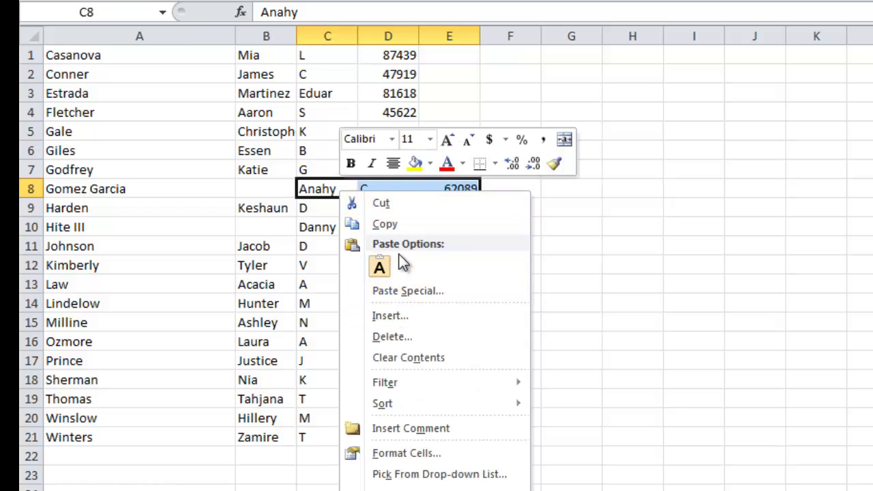
pyautogui.click(401, 204)
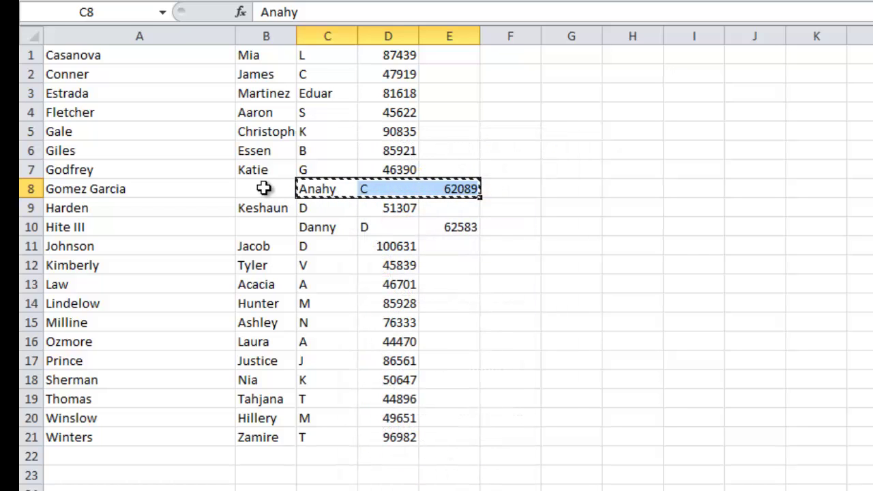
pyautogui.click(263, 188)
pyautogui.rightClick(265, 190)
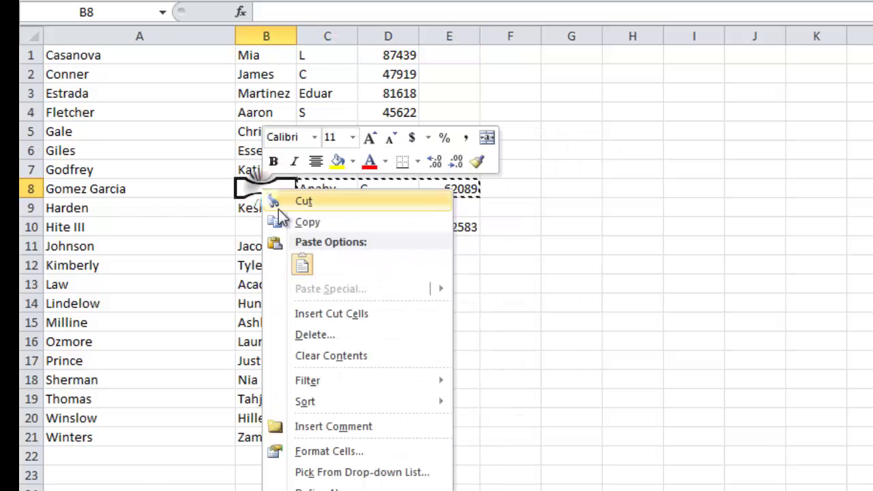
pyautogui.click(303, 265)
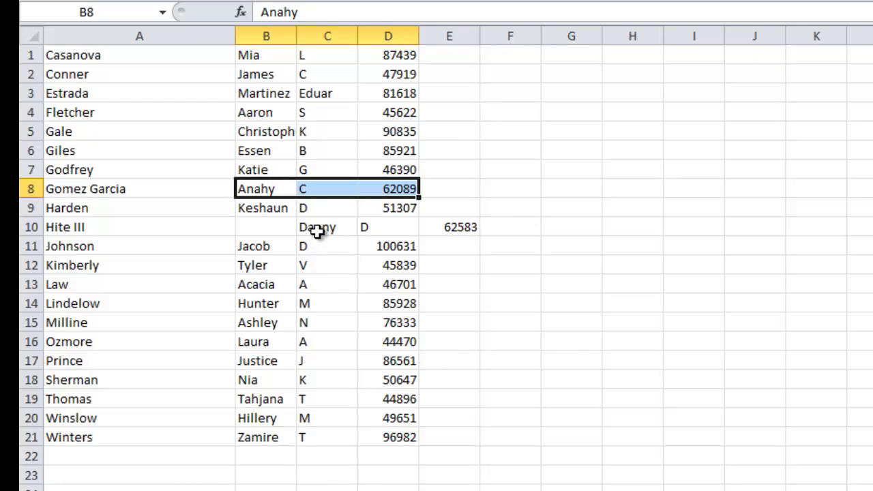
pyautogui.moveTo(319, 229); pyautogui.dragTo(442, 230)
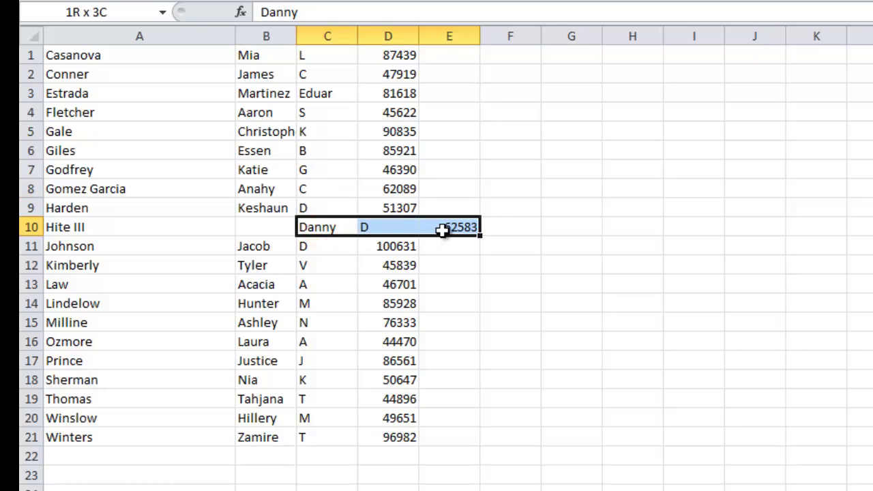
pyautogui.rightClick(370, 227)
pyautogui.click(396, 235)
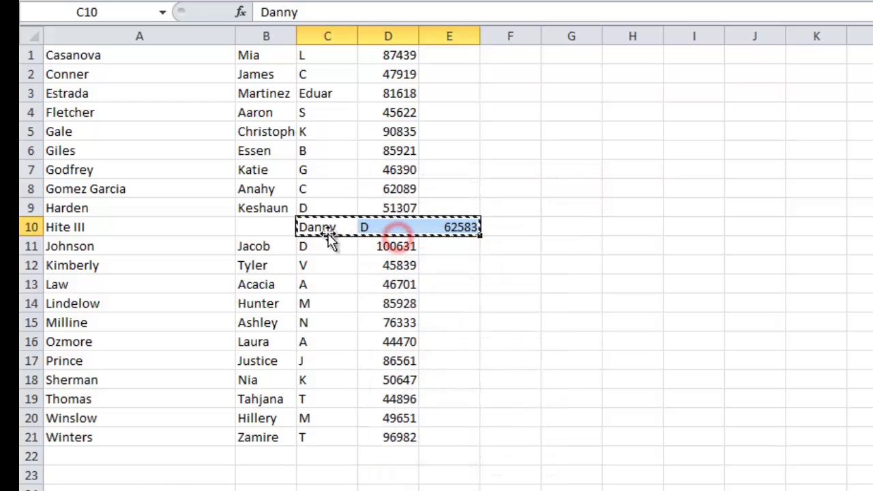
pyautogui.click(262, 227)
pyautogui.rightClick(262, 227)
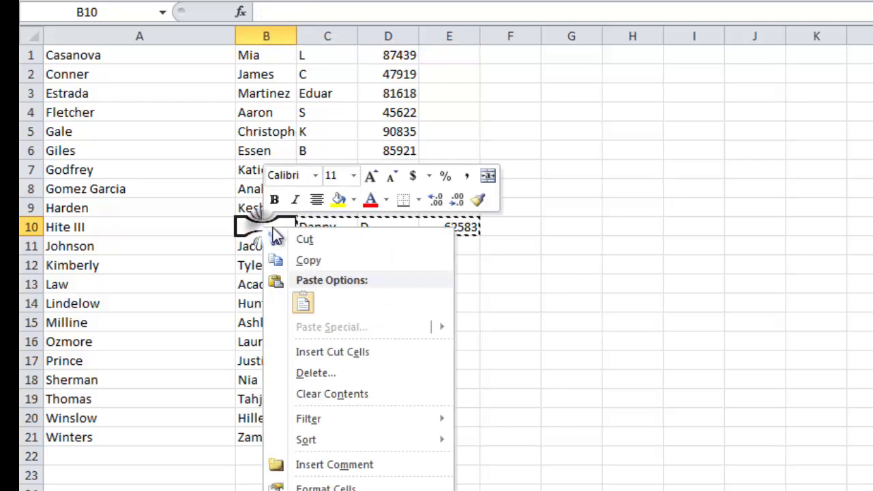
pyautogui.click(304, 304)
pyautogui.click(538, 298)
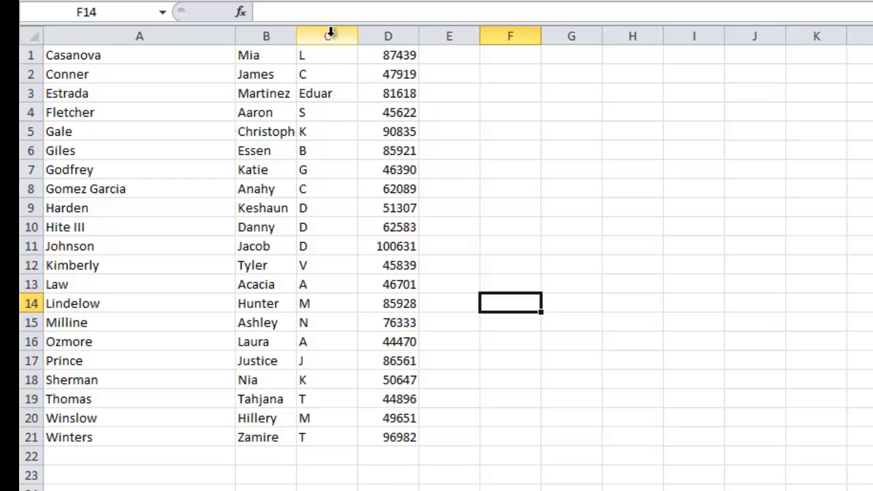
# - Delete column C of middle initials so IDs follow the first names
pyautogui.click(328, 33)
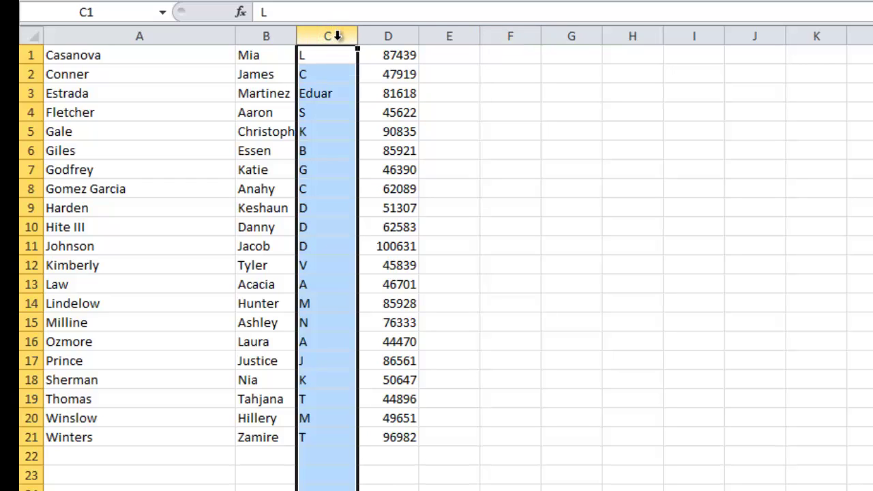
pyautogui.rightClick(337, 35)
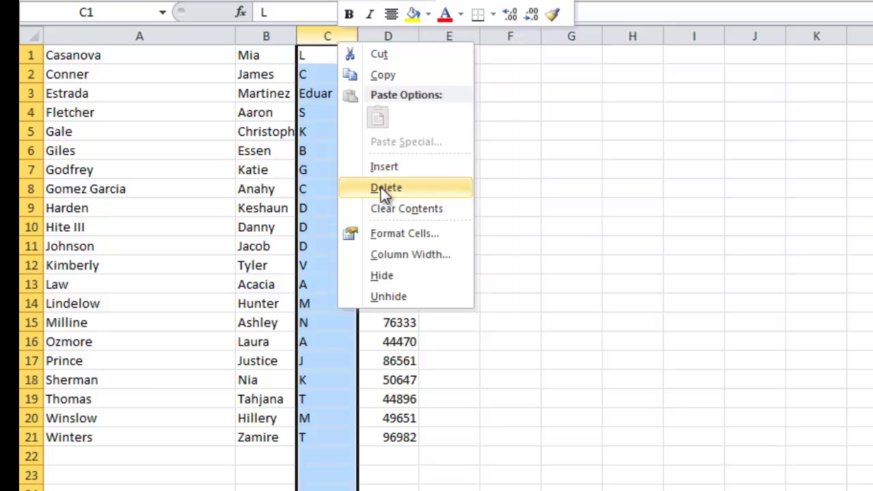
pyautogui.click(381, 188)
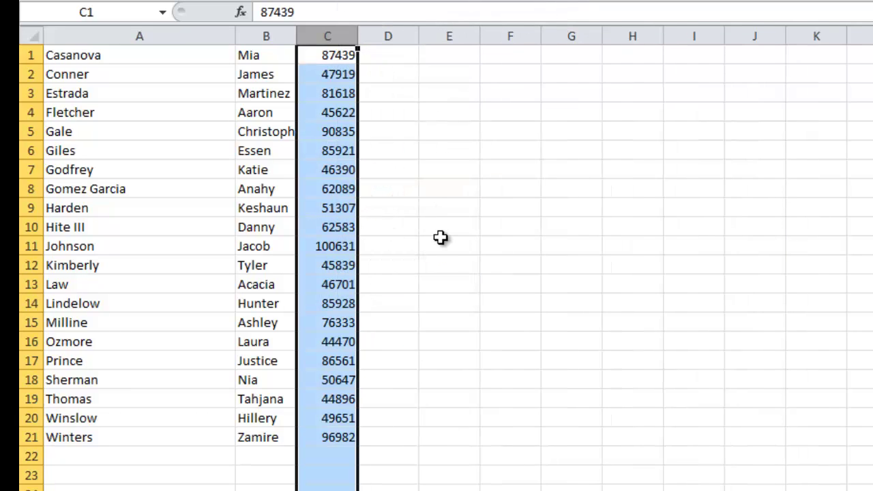
pyautogui.click(447, 244)
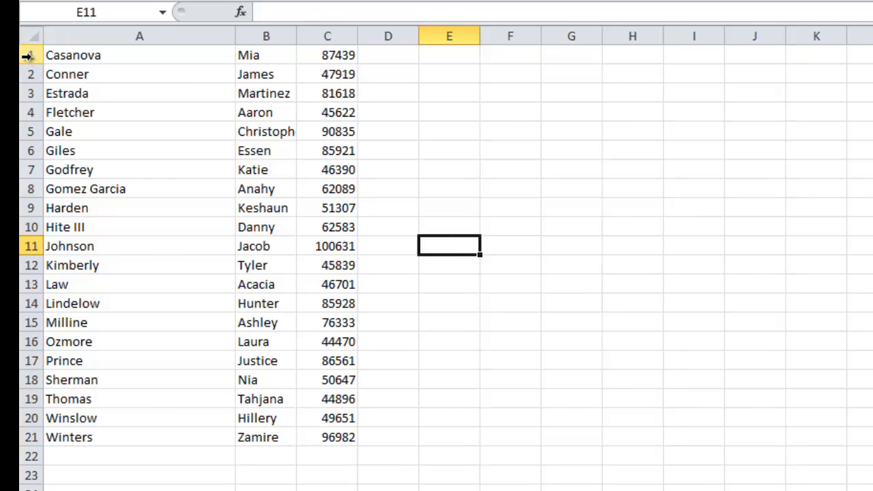
# - Insert an empty row above the first student at row 1
pyautogui.click(28, 56)
pyautogui.rightClick(27, 56)
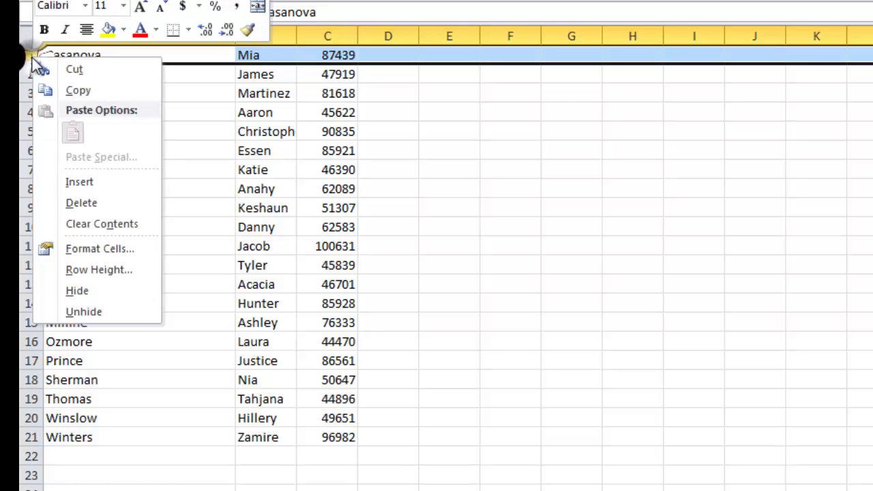
pyautogui.click(75, 175)
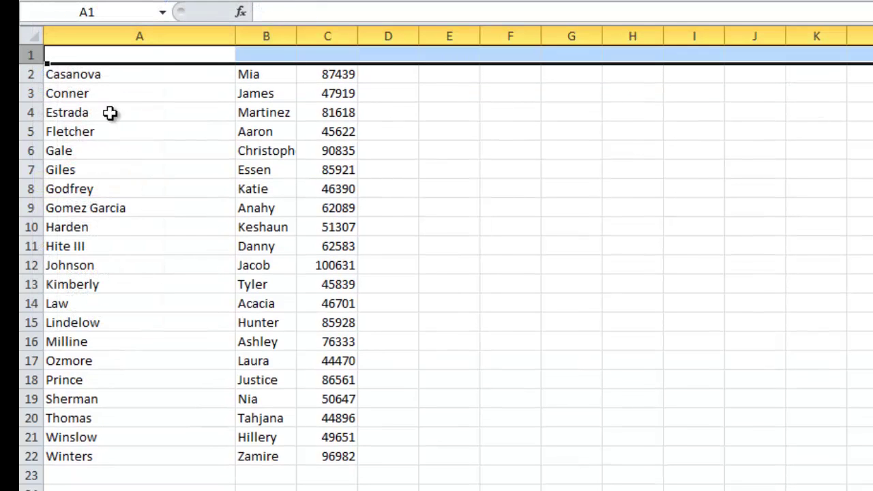
pyautogui.click(168, 74)
# - Enter headers Last Name, First Name, Student ID in A1:C1 and autofit columns B and C
pyautogui.click(161, 53)
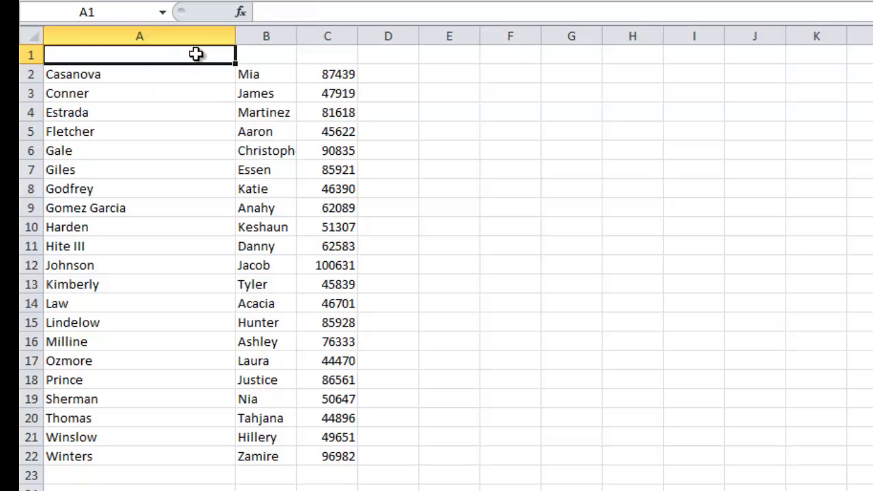
pyautogui.write('Last Name')
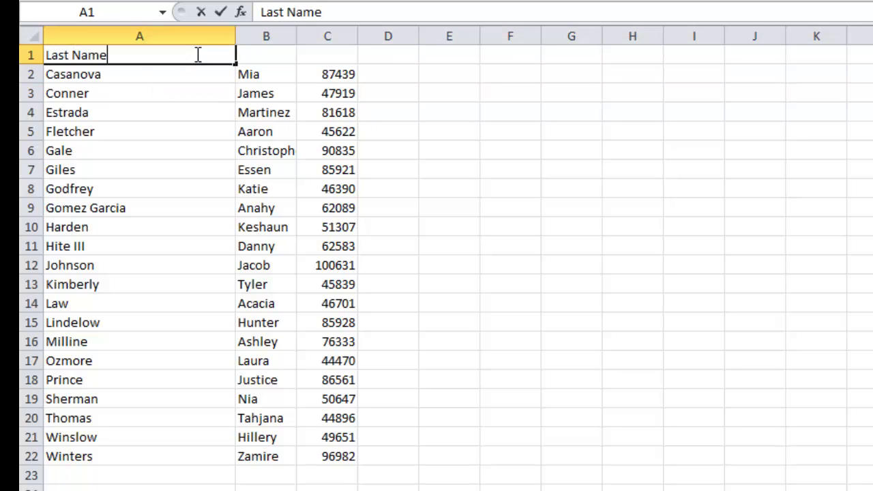
pyautogui.click(263, 55)
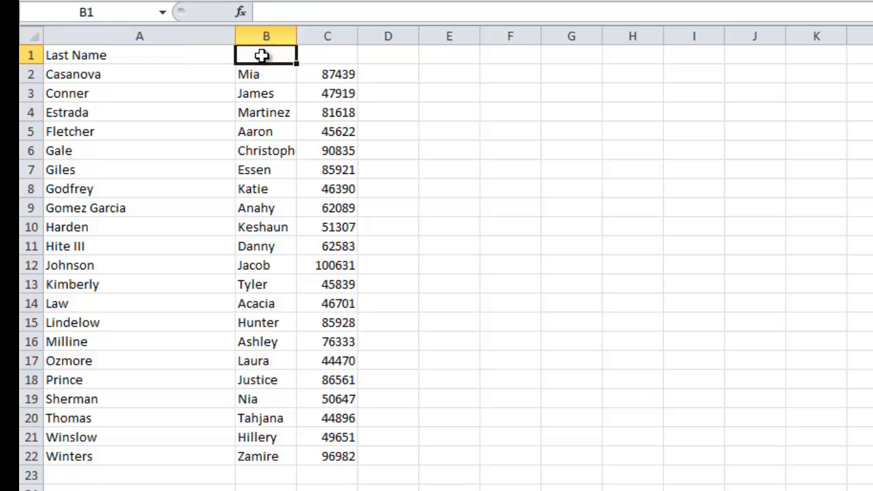
pyautogui.write('First N')
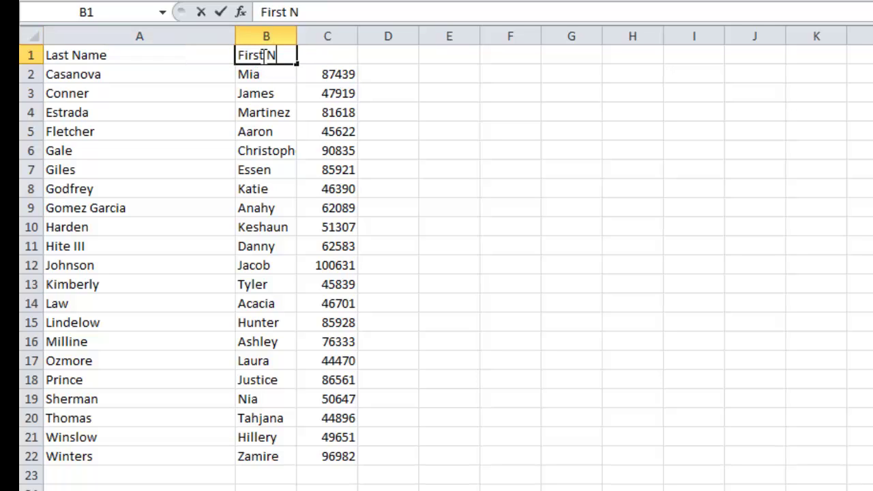
pyautogui.write('ame')
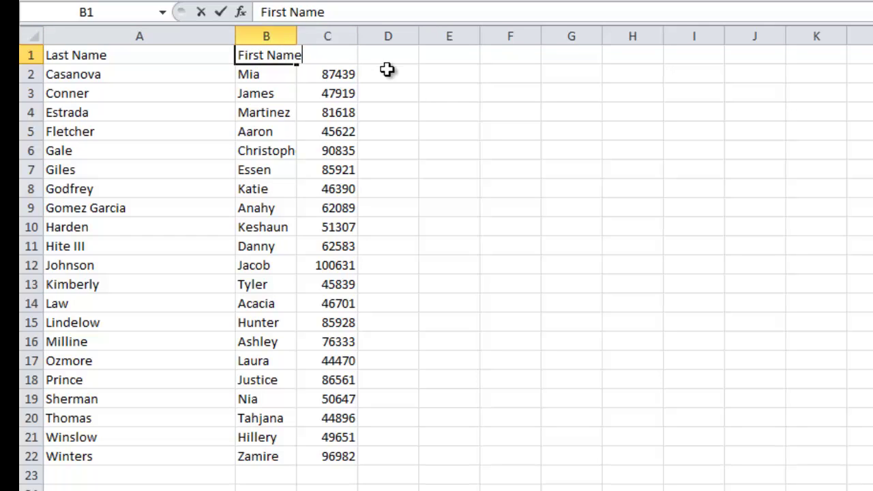
pyautogui.click(388, 72)
pyautogui.doubleClick(298, 36)
pyautogui.click(337, 54)
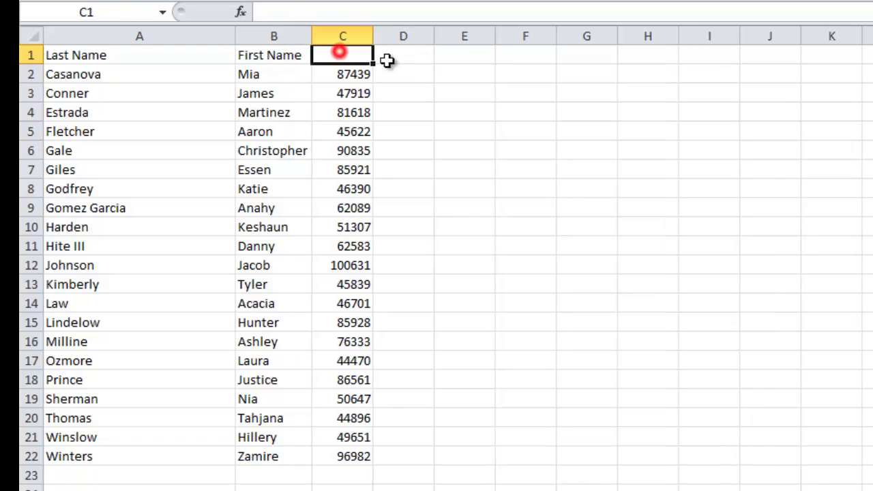
pyautogui.write('S')
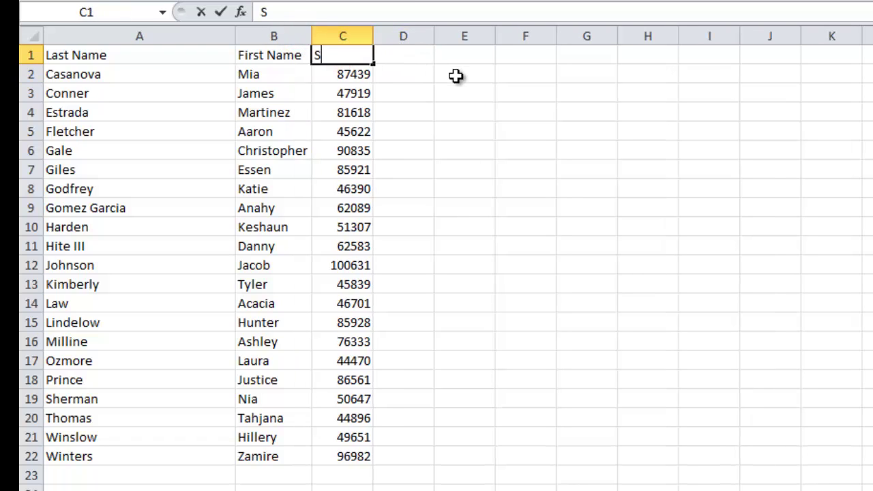
pyautogui.write('tudent ID')
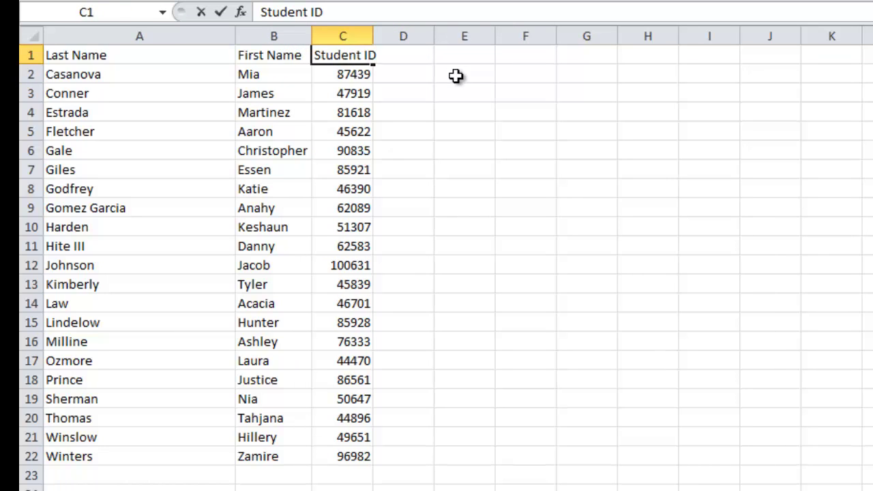
pyautogui.click(419, 94)
pyautogui.doubleClick(373, 36)
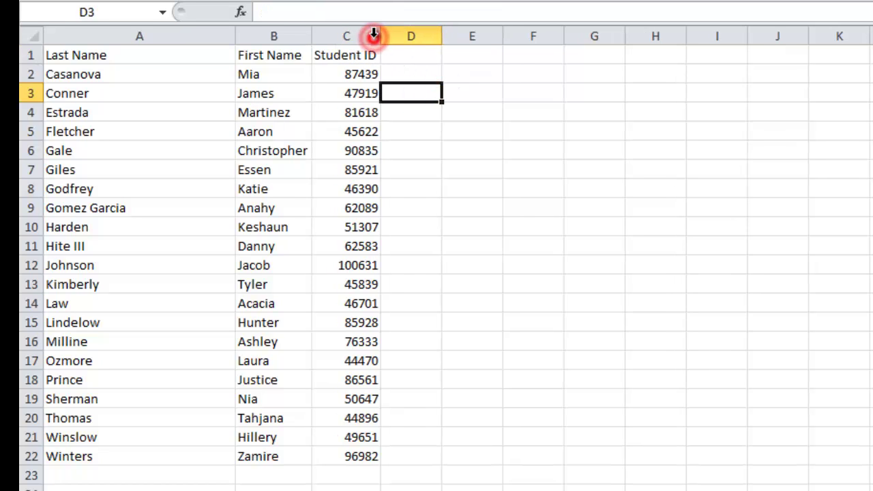
pyautogui.click(557, 287)
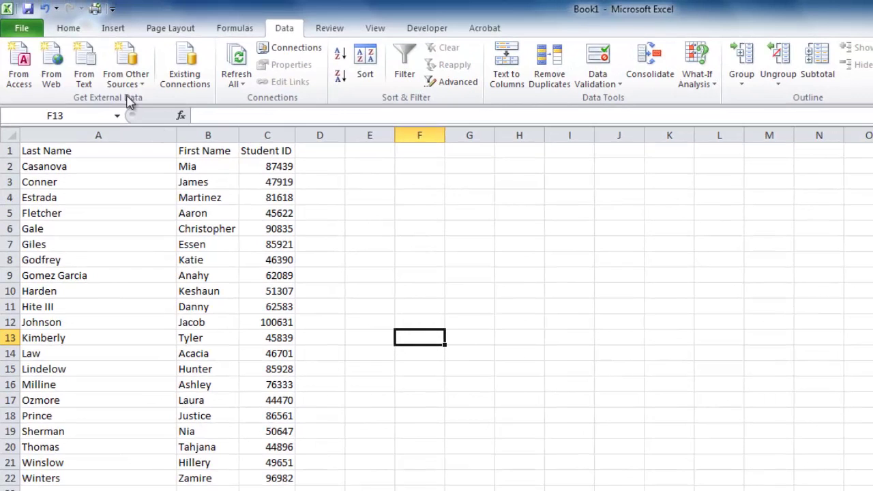
# - Save the workbook to the Desktop as '2nd Period' in Excel 97-2003 format, then close Excel
pyautogui.click(30, 31)
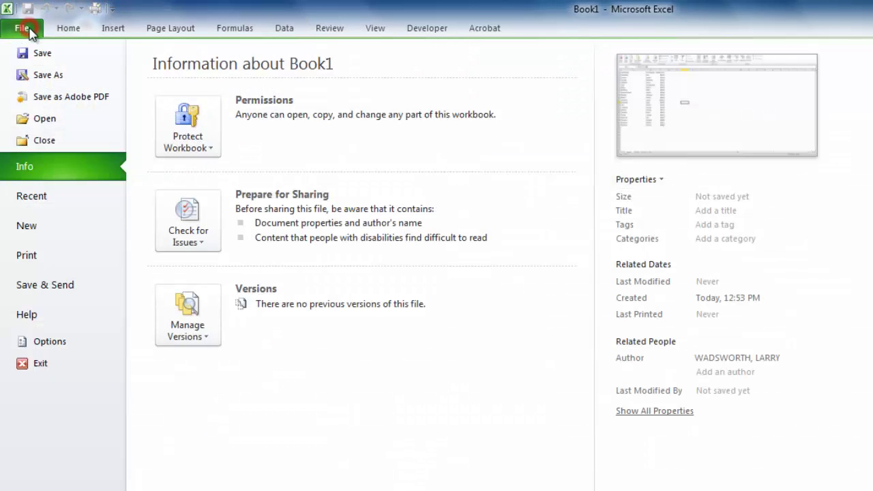
pyautogui.click(48, 75)
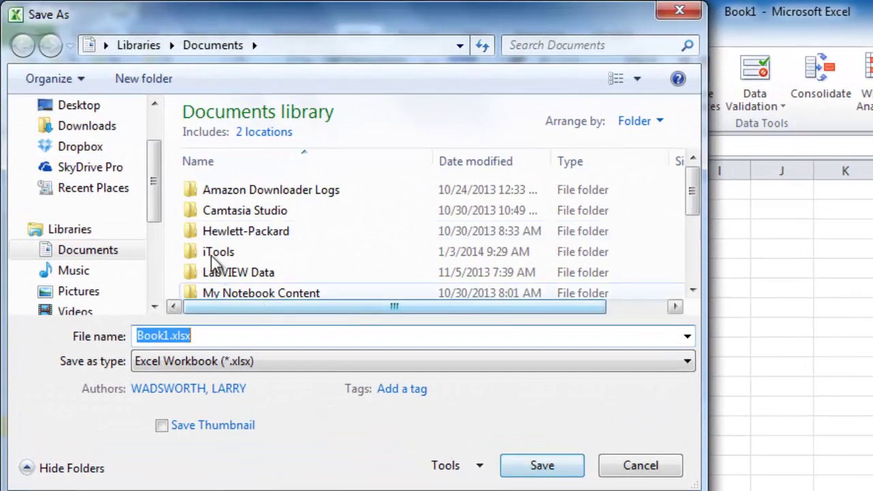
pyautogui.moveTo(155, 146); pyautogui.dragTo(154, 133)
pyautogui.click(88, 147)
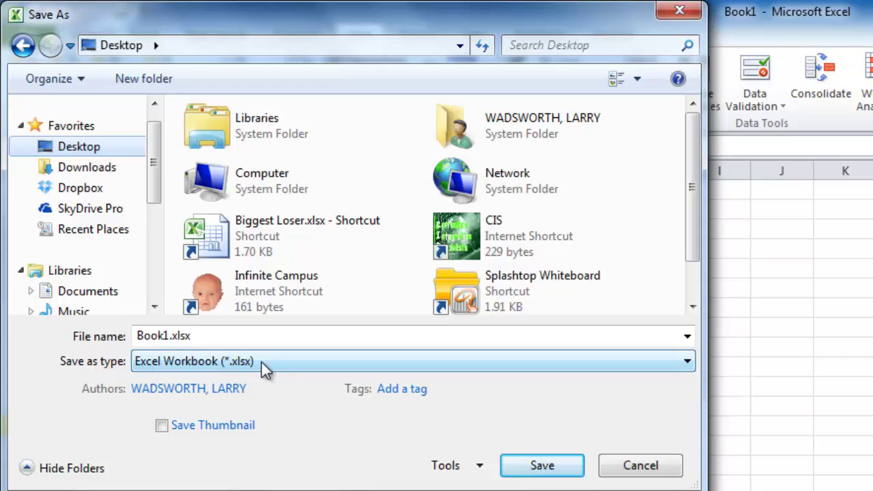
pyautogui.click(265, 365)
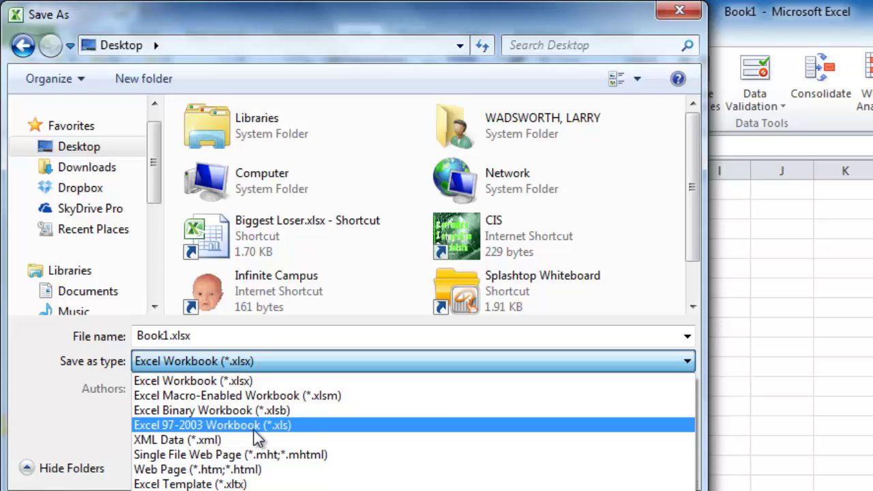
pyautogui.click(277, 432)
pyautogui.moveTo(214, 334); pyautogui.dragTo(102, 335)
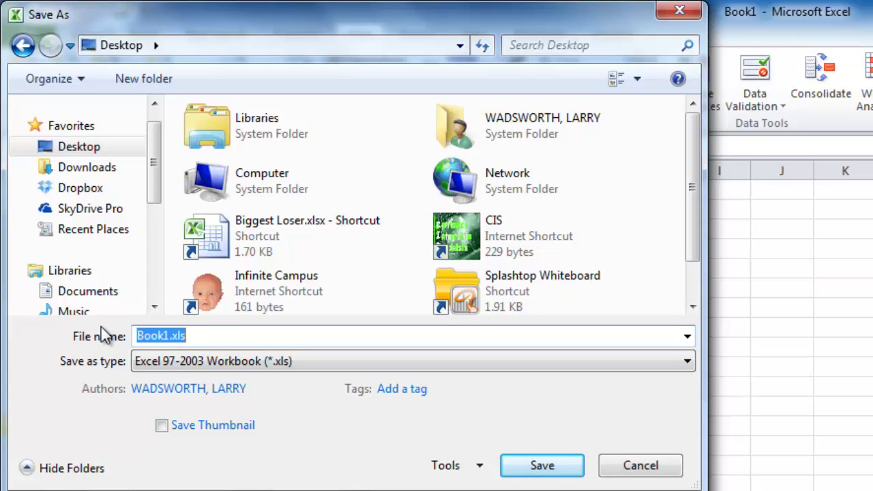
pyautogui.write('2nd Period')
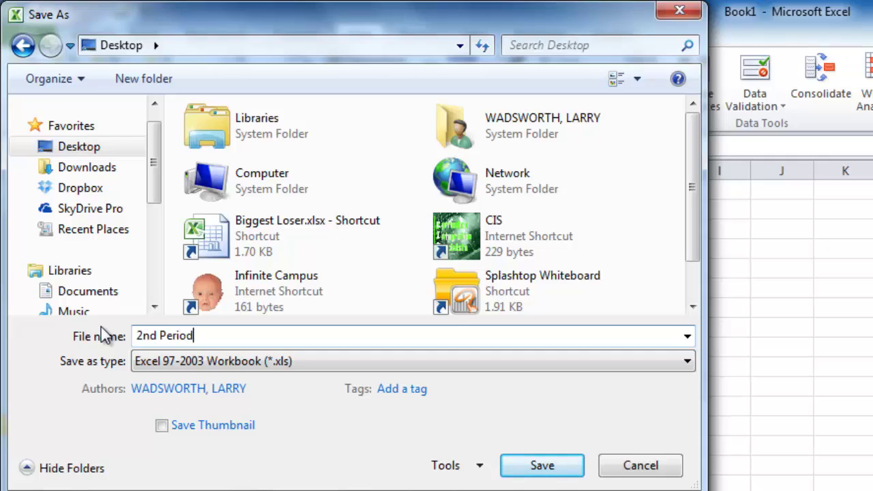
pyautogui.click(549, 470)
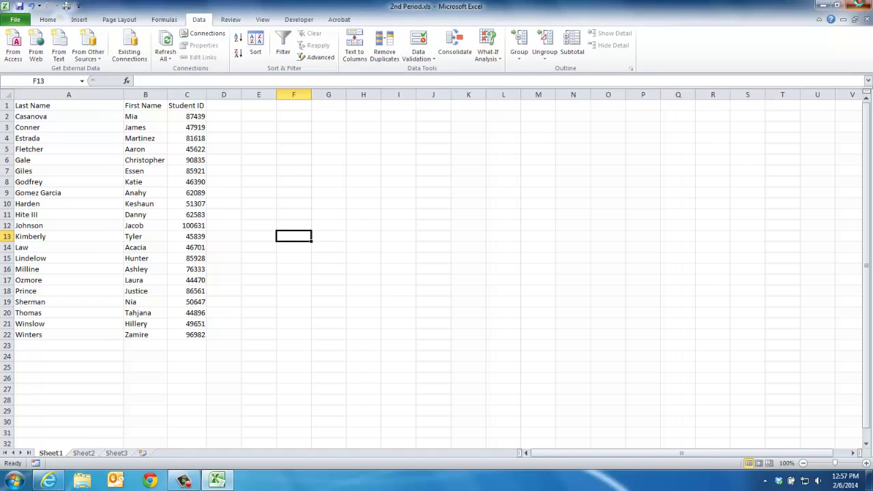
pyautogui.click(860, 4)
pyautogui.moveTo(15, 417); pyautogui.dragTo(424, 120)
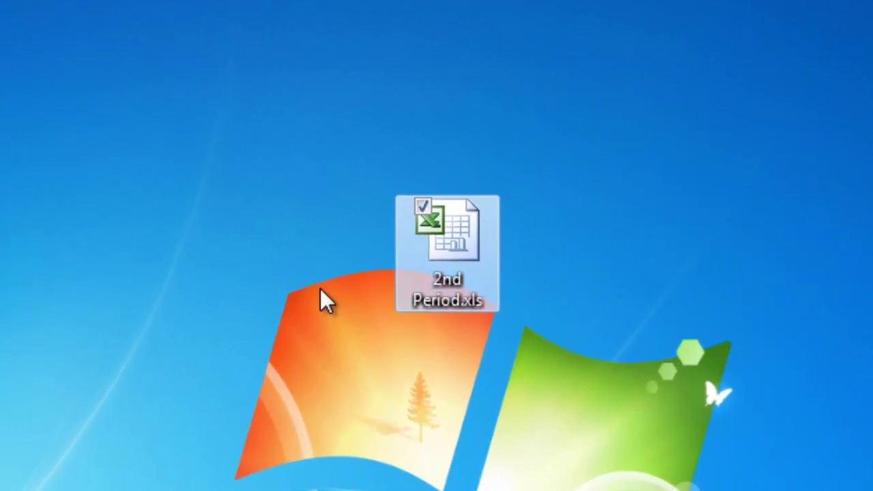